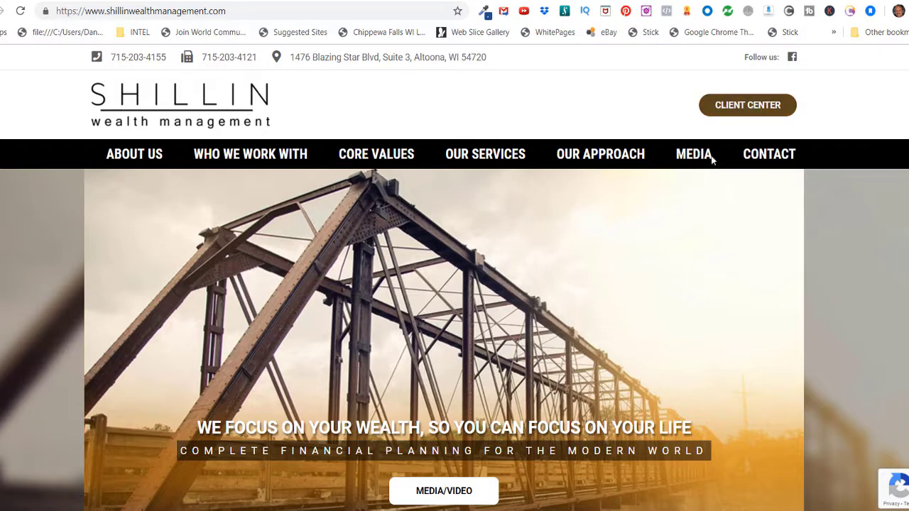
Scroll the firm homepage to Client Services, then go to the Client Center eMoney sign-in page.
scroll(685, 199, "down", 2)
scroll(685, 200, "down", 4)
scroll(685, 202, "down", 4)
scroll(240, 236, "down", 2)
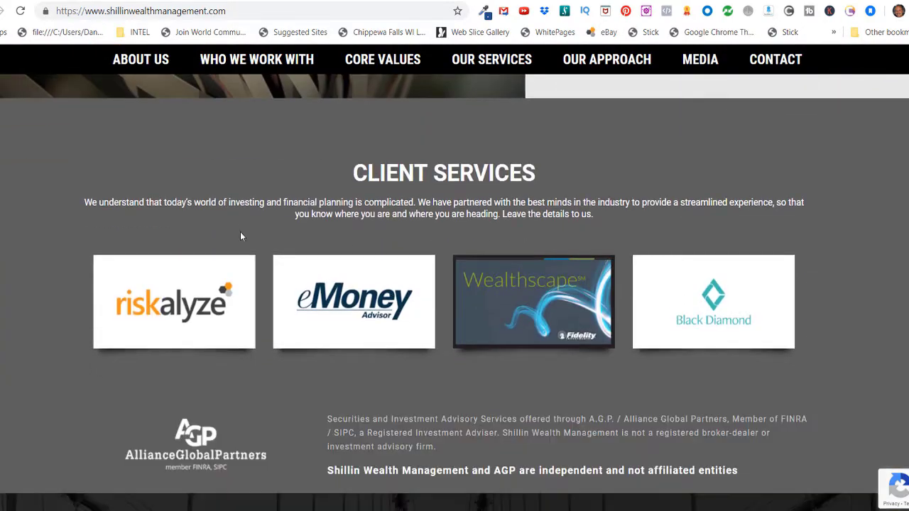
scroll(388, 318, "up", 5)
scroll(497, 213, "up", 7)
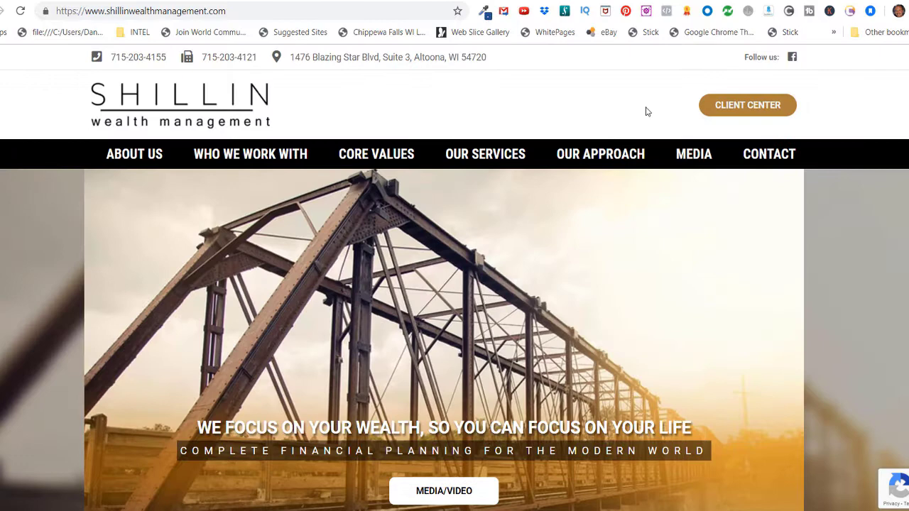
left_click(724, 105)
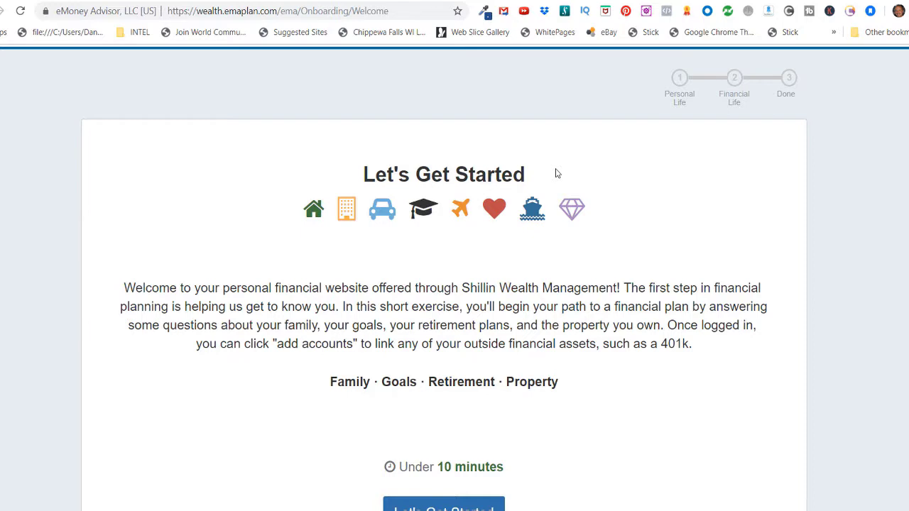
Skip the Let's Get Started onboarding and confirm going straight to the homepage.
scroll(557, 173, "down", 2)
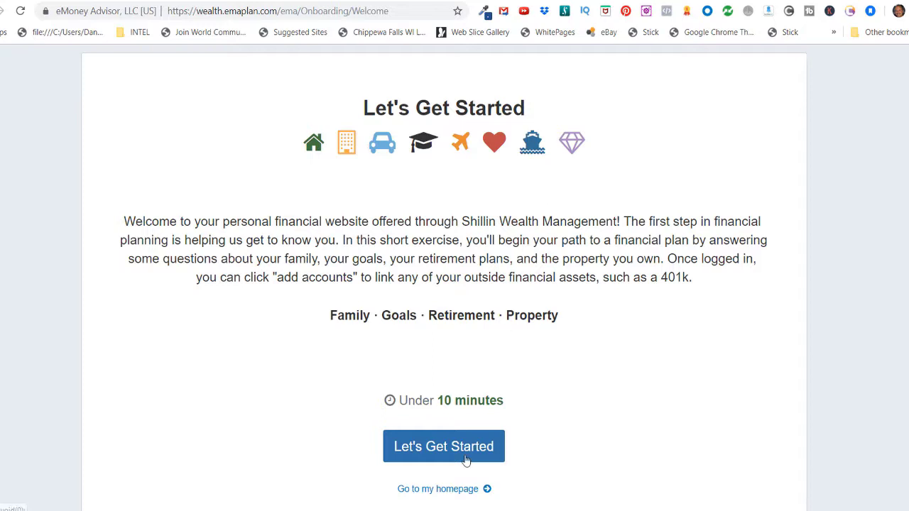
left_click(449, 489)
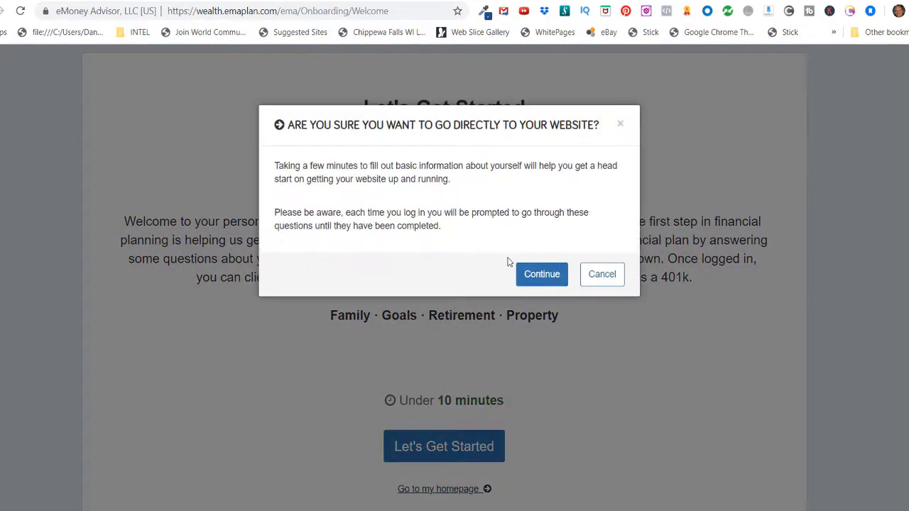
left_click(541, 279)
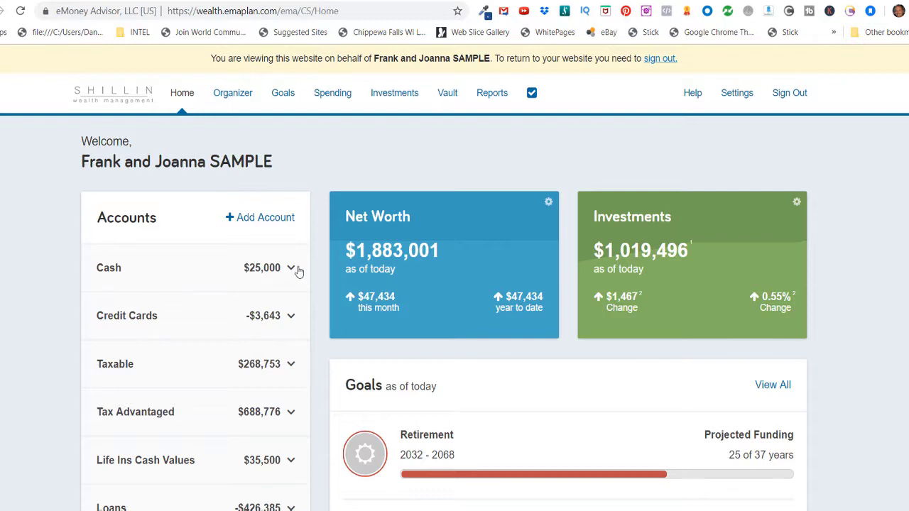
scroll(296, 270, "down", 1)
scroll(286, 271, "down", 1)
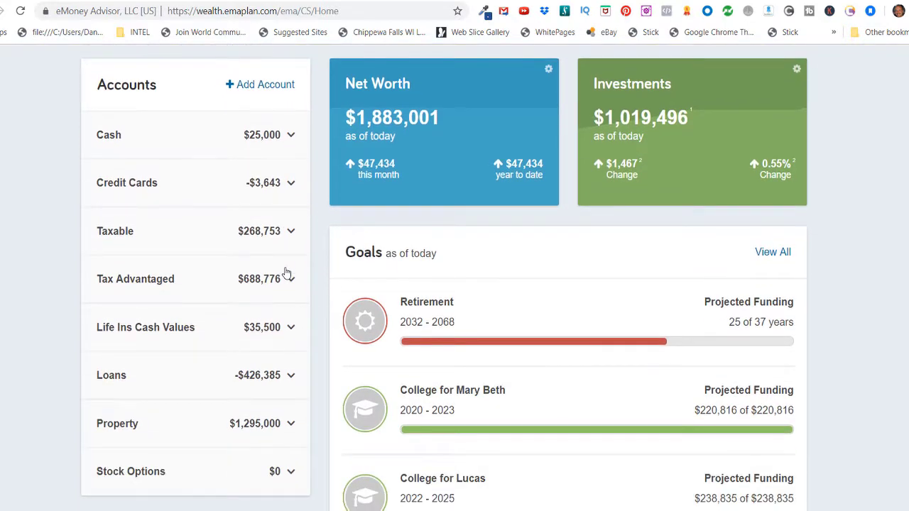
scroll(236, 192, "up", 1)
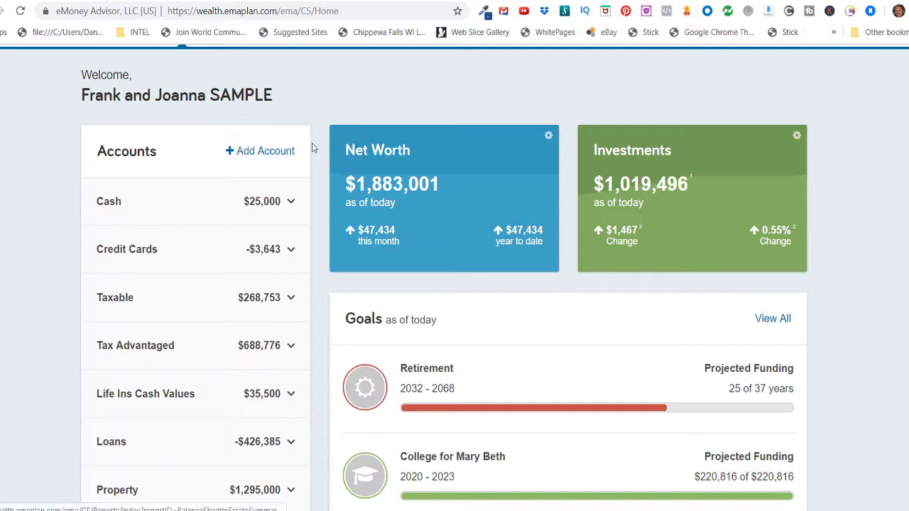
left_click(375, 154)
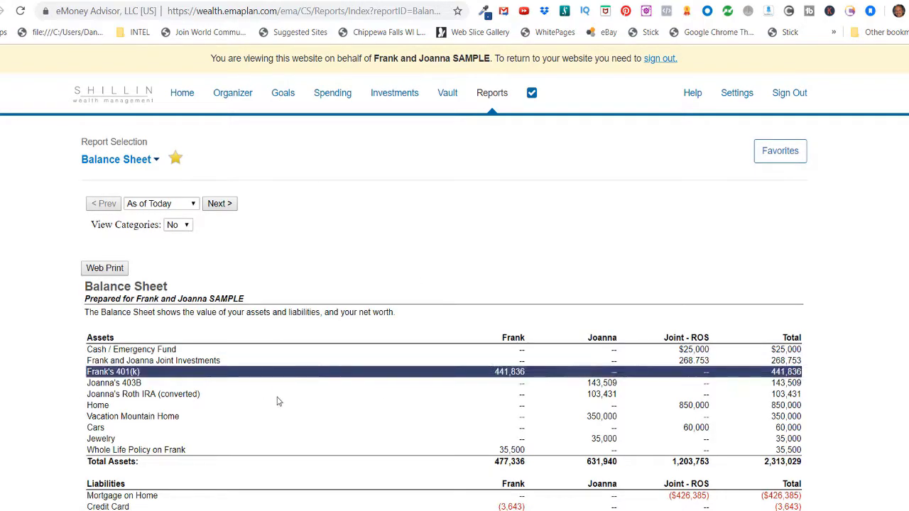
scroll(279, 402, "down", 3)
scroll(279, 399, "down", 1)
scroll(281, 397, "down", 1)
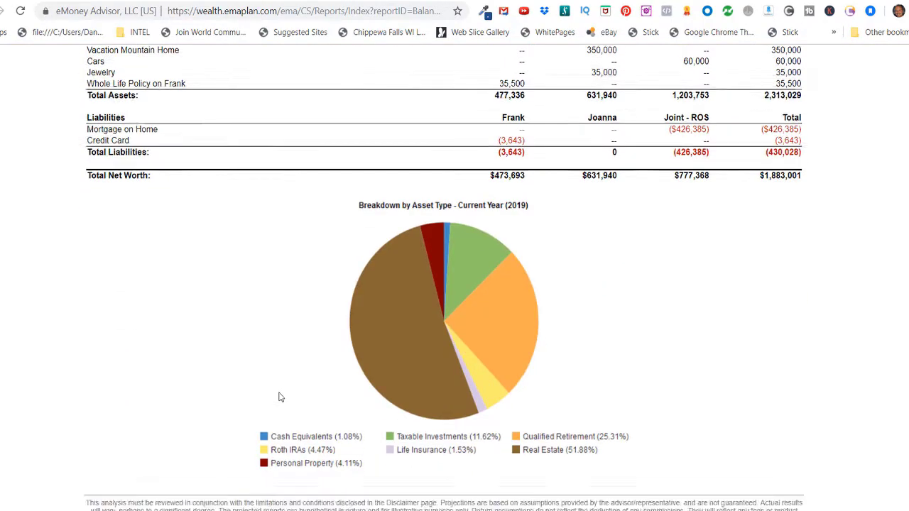
scroll(280, 396, "down", 3)
scroll(280, 396, "up", 1)
scroll(277, 398, "up", 2)
scroll(274, 403, "up", 5)
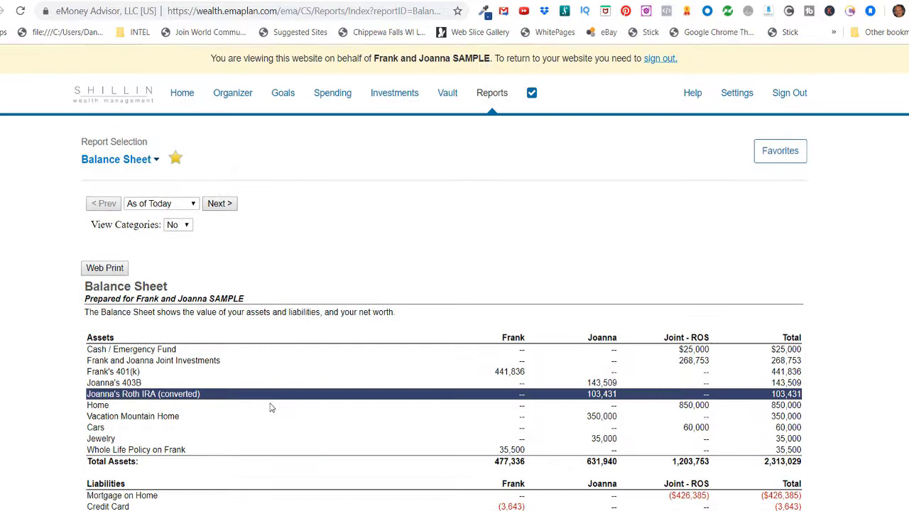
left_click(181, 93)
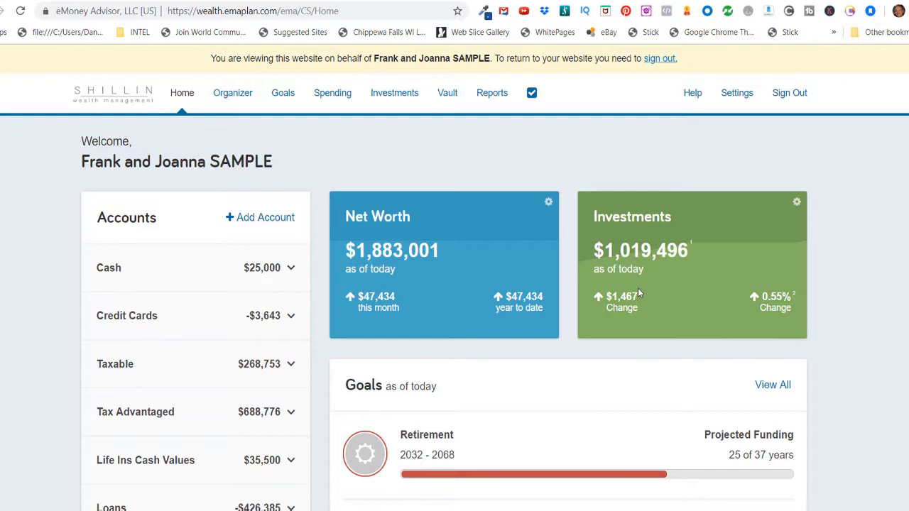
left_click(641, 215)
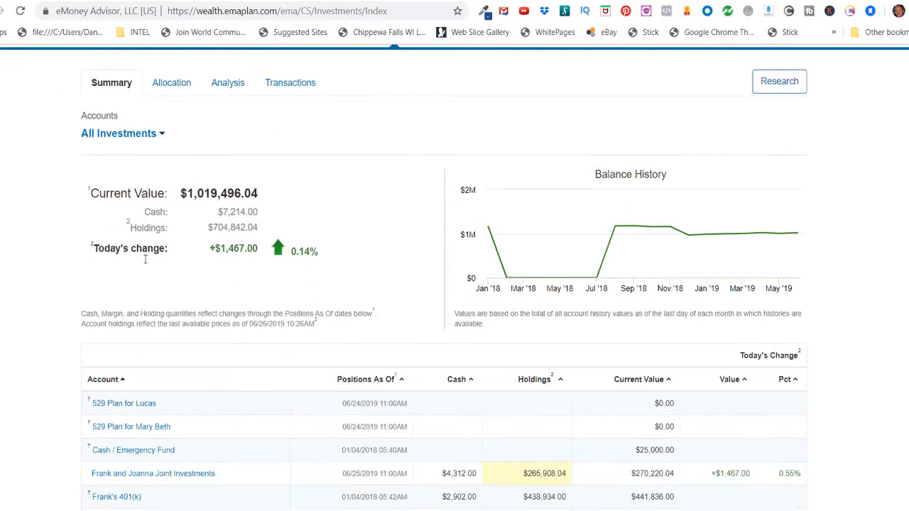
scroll(144, 261, "up", 1)
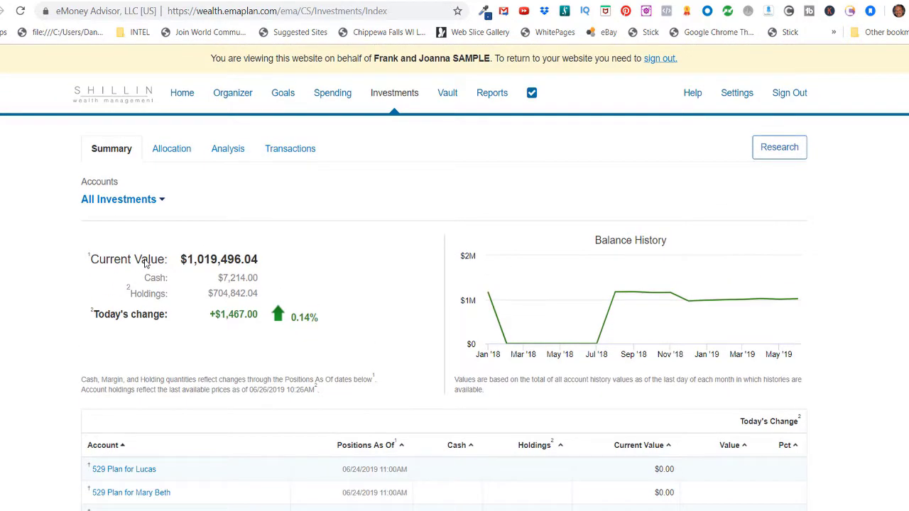
left_click(167, 152)
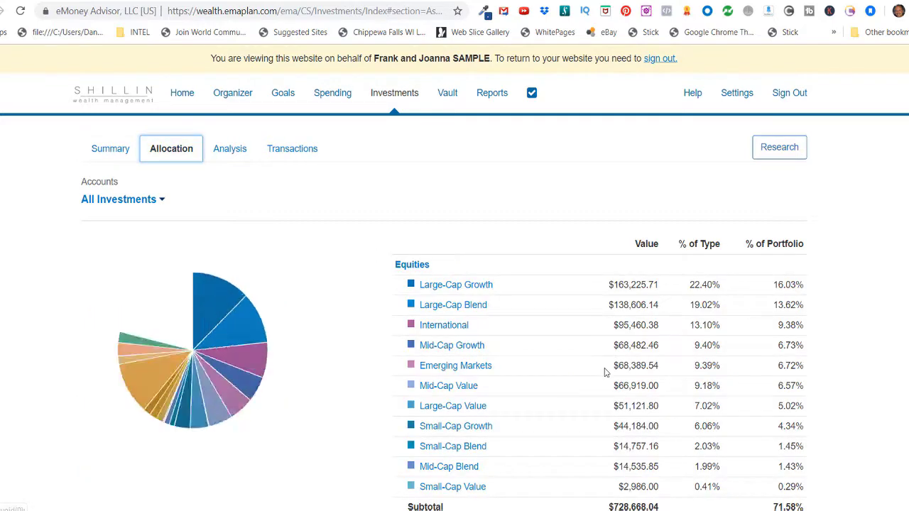
scroll(604, 372, "down", 1)
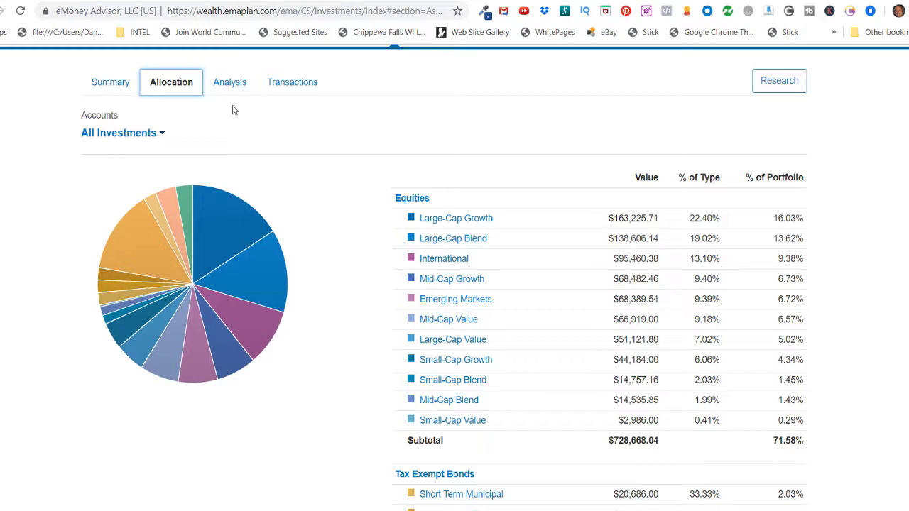
scroll(213, 110, "up", 1)
left_click(180, 94)
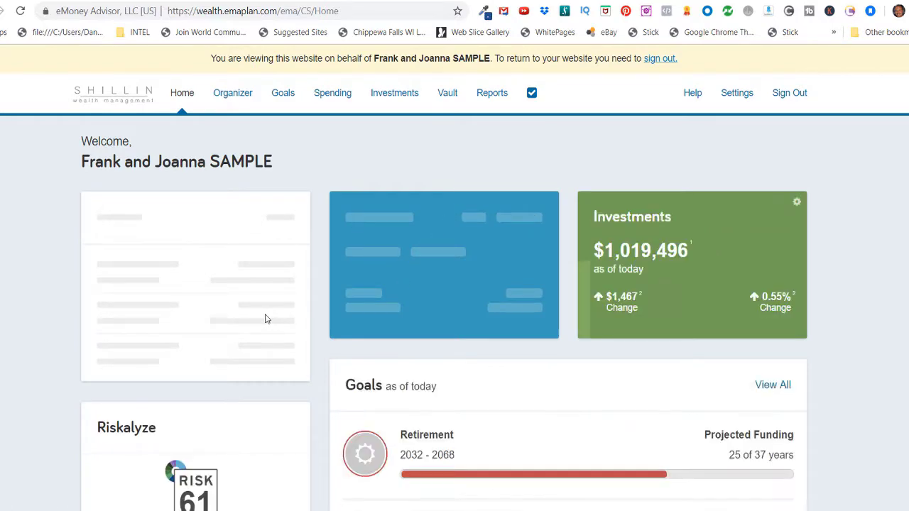
Review the Home dashboard, then bring up the Organizer with Frank and Joanna's profiles.
scroll(265, 319, "down", 5)
scroll(265, 319, "down", 2)
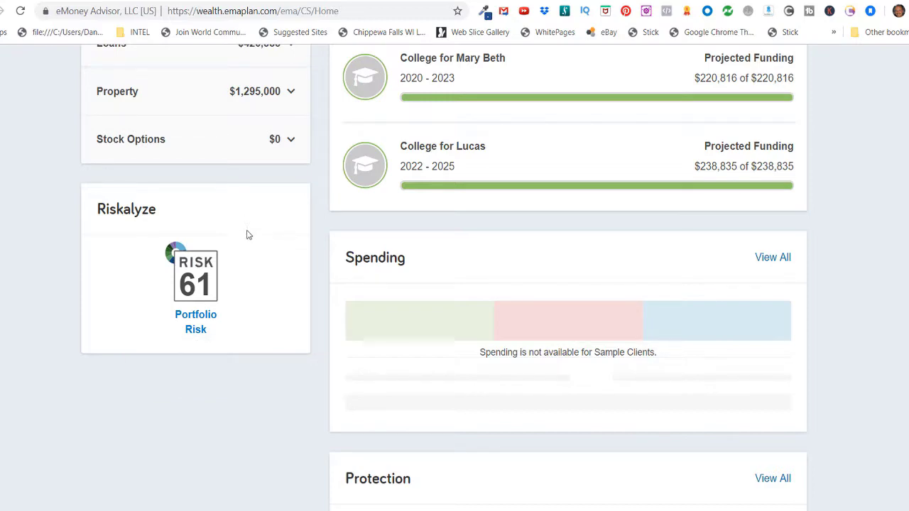
scroll(247, 234, "up", 1)
scroll(256, 237, "up", 4)
scroll(256, 239, "up", 2)
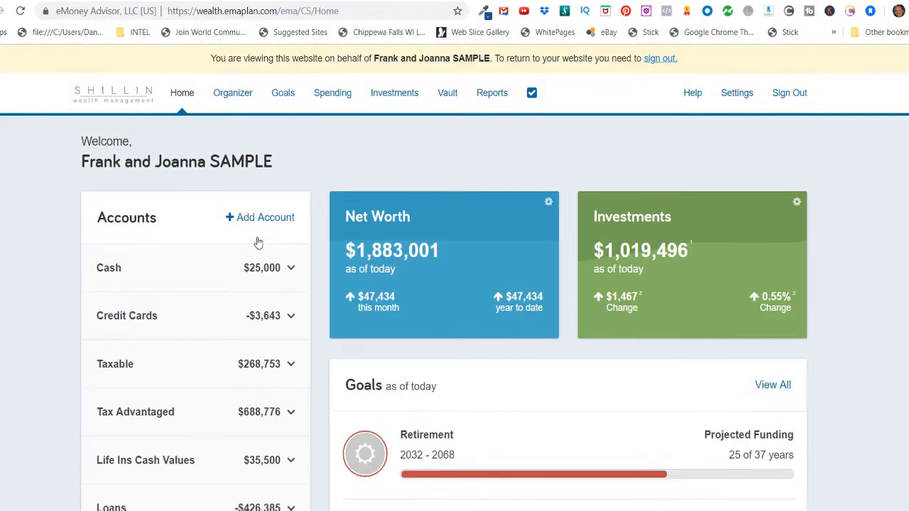
left_click(232, 97)
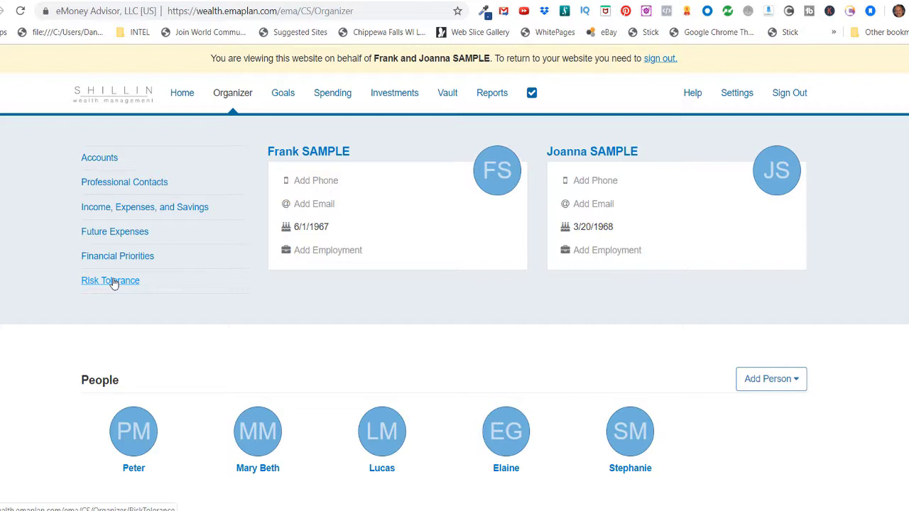
From the Home dashboard, open Frank's $500,000 Whole Life policy in the Protection card.
left_click(190, 103)
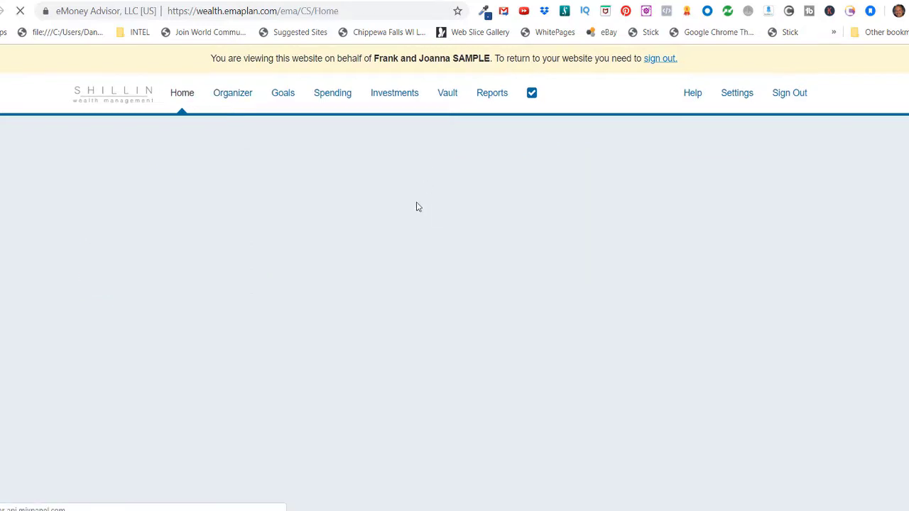
scroll(396, 299, "down", 3)
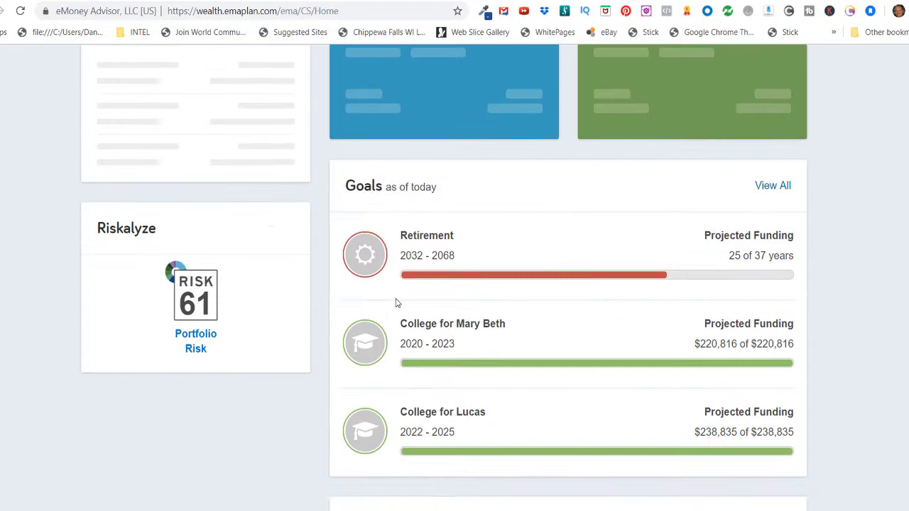
scroll(396, 298, "down", 2)
scroll(396, 304, "down", 3)
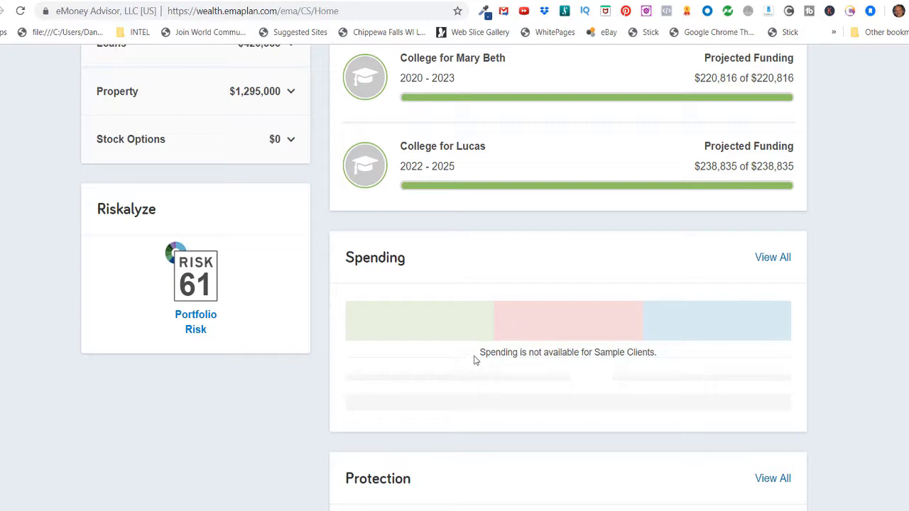
scroll(476, 361, "down", 1)
scroll(475, 361, "up", 1)
scroll(476, 360, "down", 2)
scroll(476, 360, "down", 1)
scroll(474, 361, "down", 1)
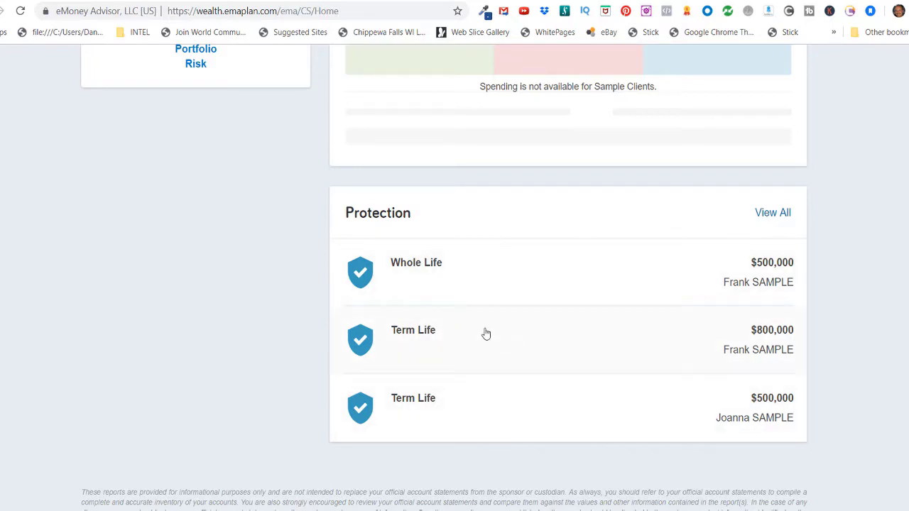
left_click(501, 270)
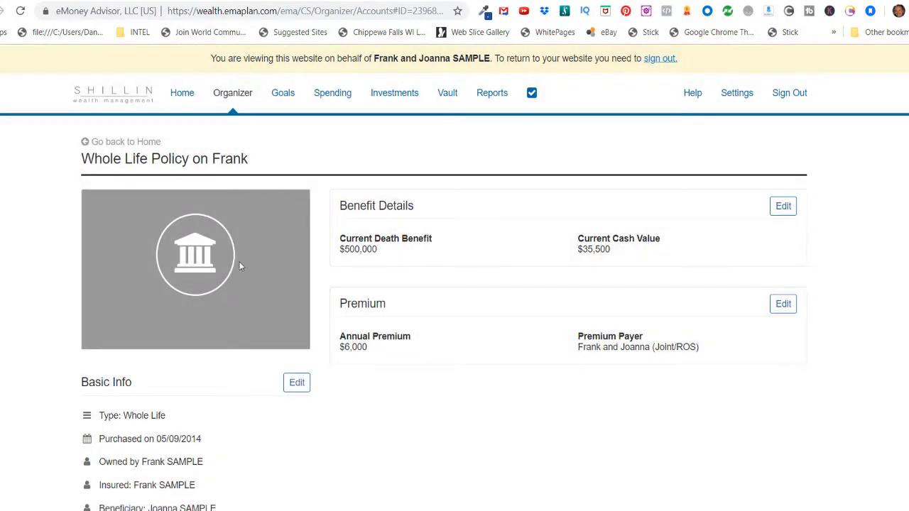
Go back Home from the policy page and review the dashboard's accounts and goals.
scroll(240, 267, "down", 3)
scroll(239, 265, "up", 4)
left_click(132, 142)
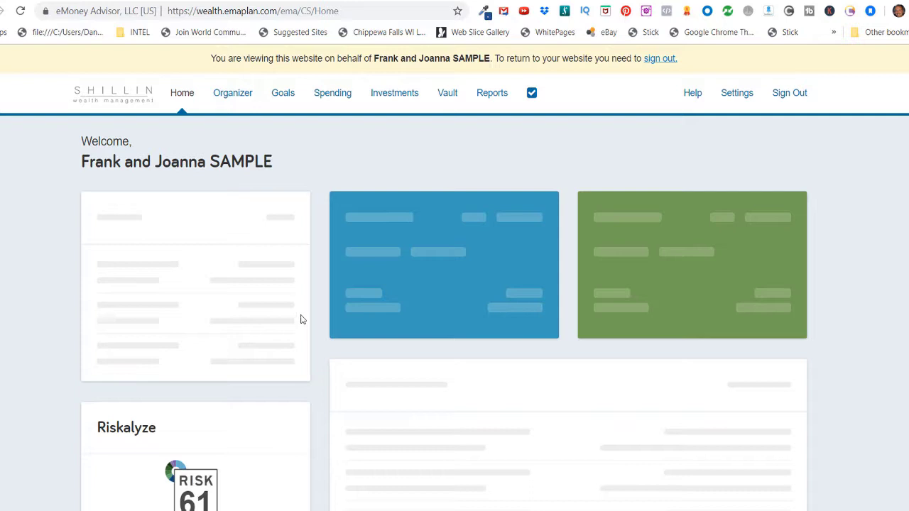
scroll(300, 320, "down", 1)
scroll(301, 320, "down", 1)
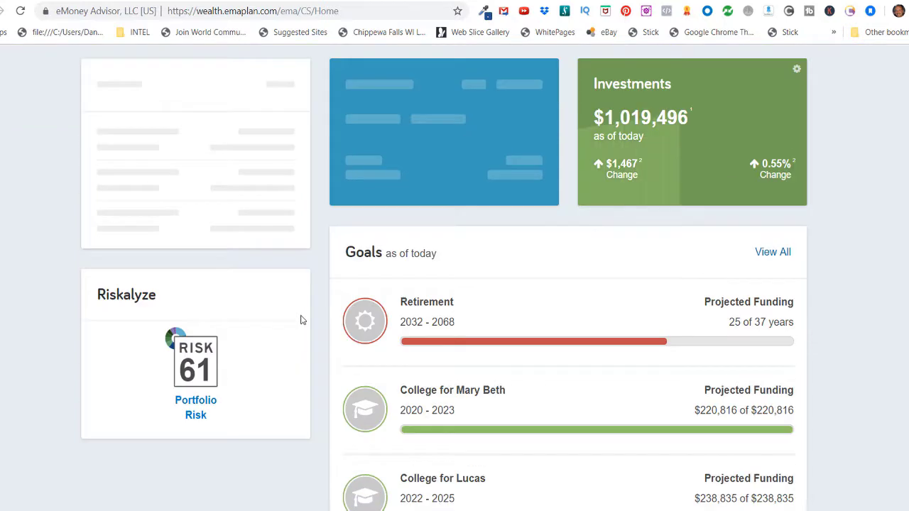
scroll(300, 319, "down", 1)
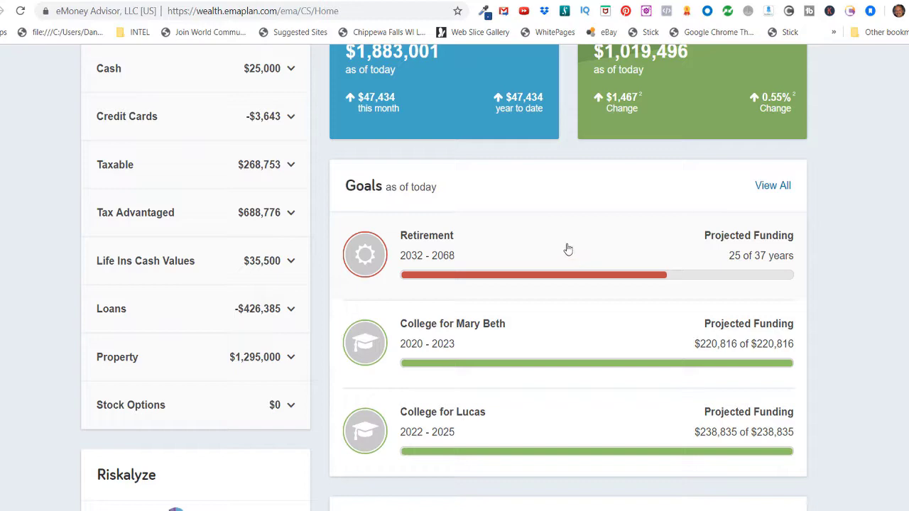
scroll(566, 250, "up", 3)
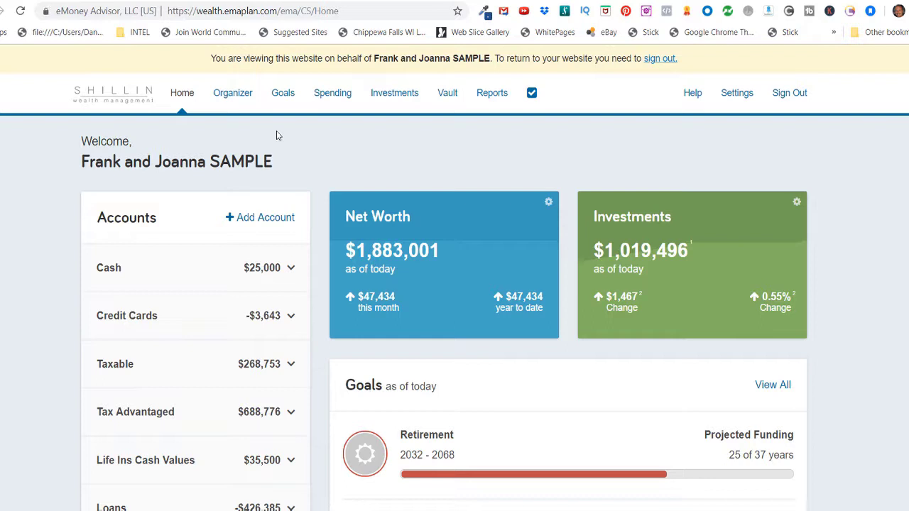
Switch to the Organizer tab listing Frank and Joanna's profiles and household people.
left_click(223, 93)
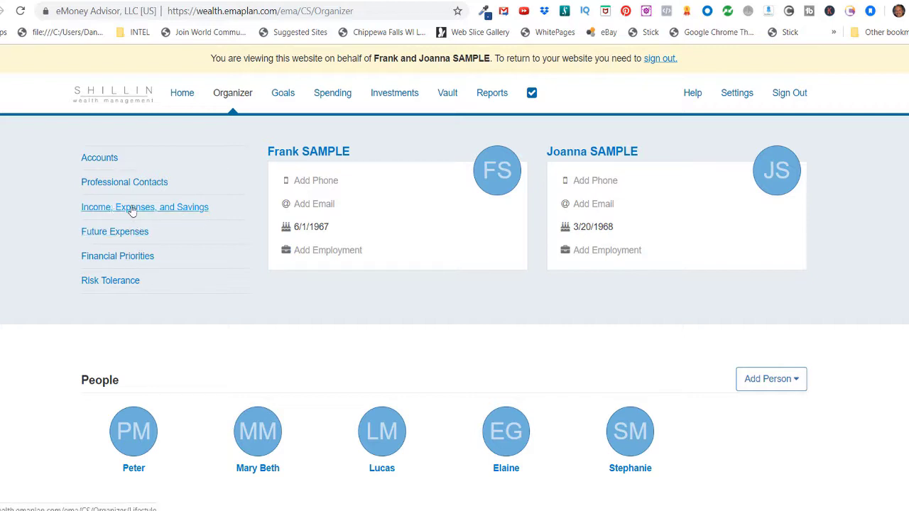
left_click(135, 211)
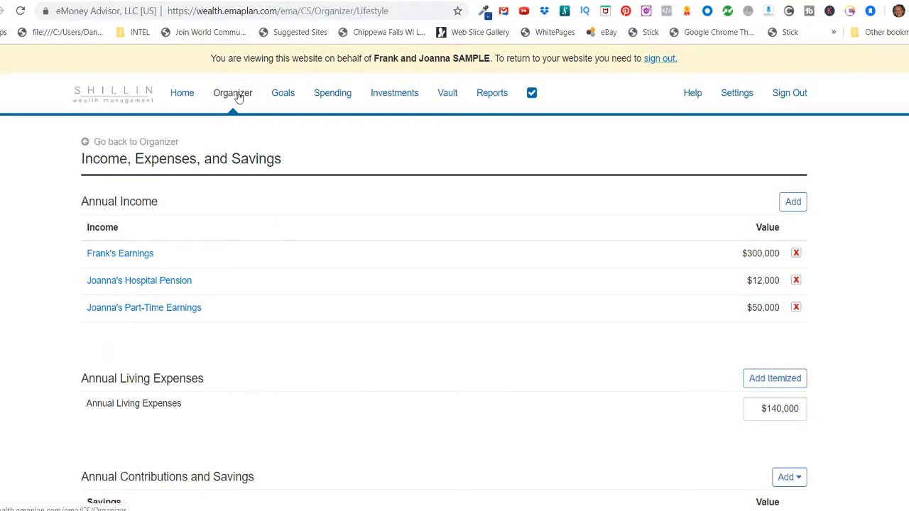
left_click(237, 96)
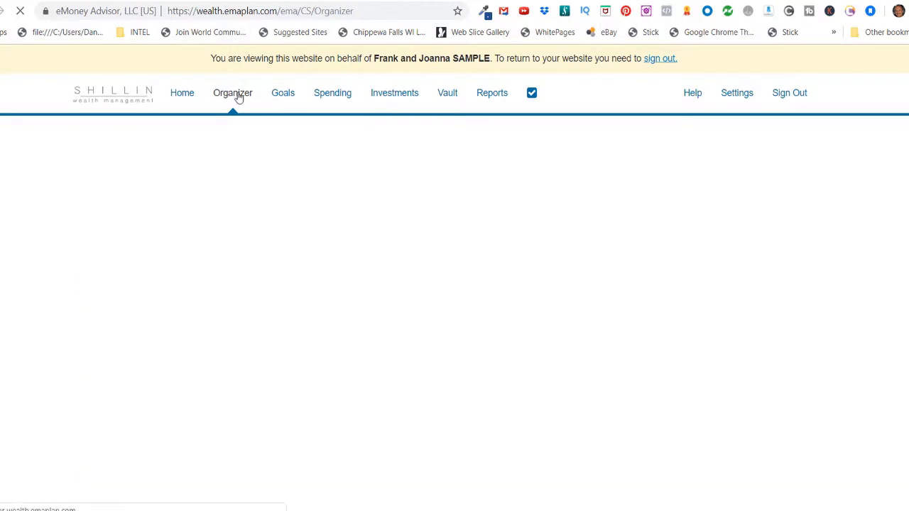
scroll(270, 396, "down", 1)
scroll(270, 396, "down", 1)
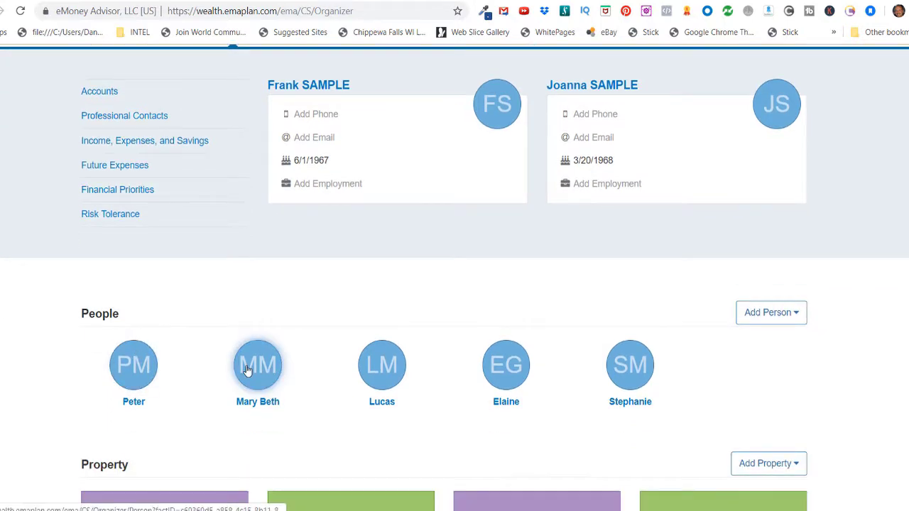
scroll(249, 369, "down", 3)
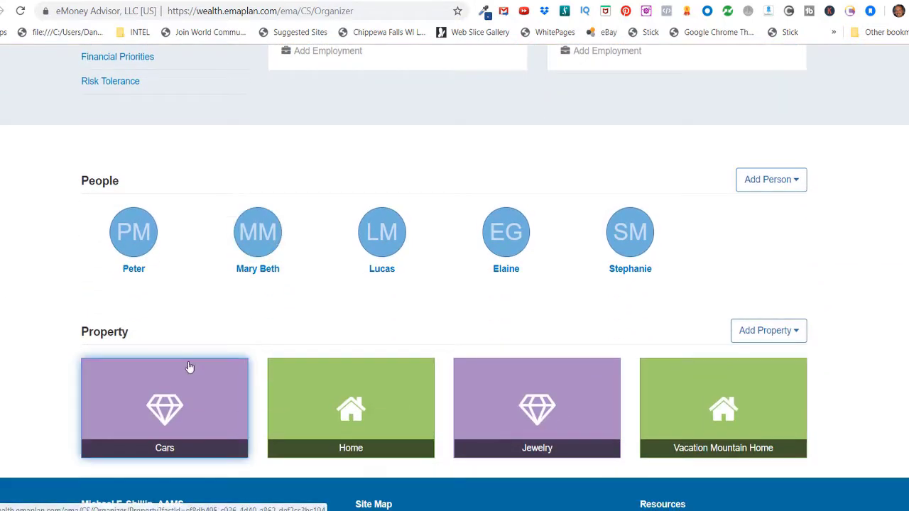
scroll(207, 356, "down", 1)
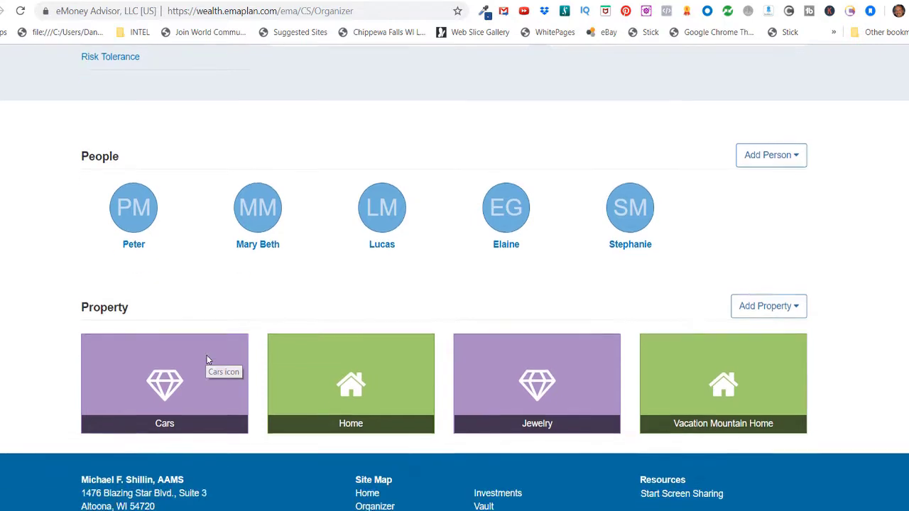
scroll(207, 359, "up", 1)
scroll(207, 360, "up", 3)
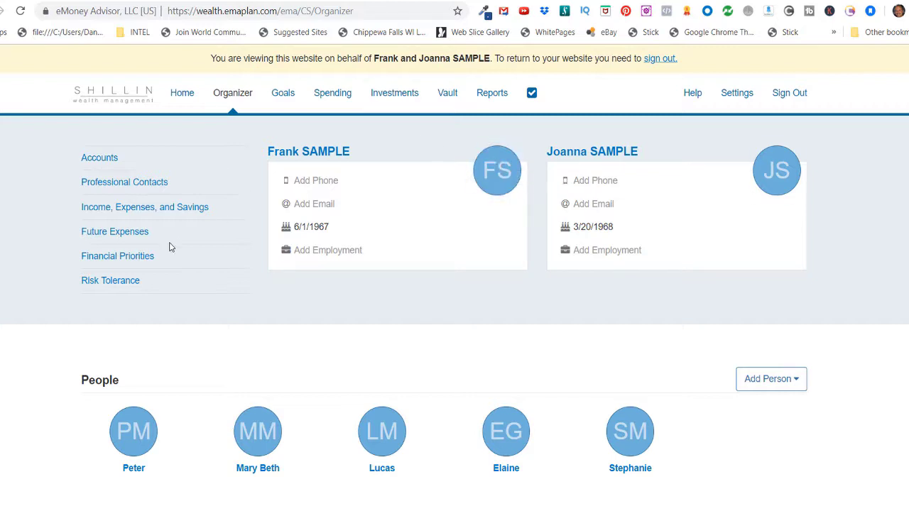
Bring up the Goals page and review the 2-of-3 funded estimate and projection chart.
left_click(286, 102)
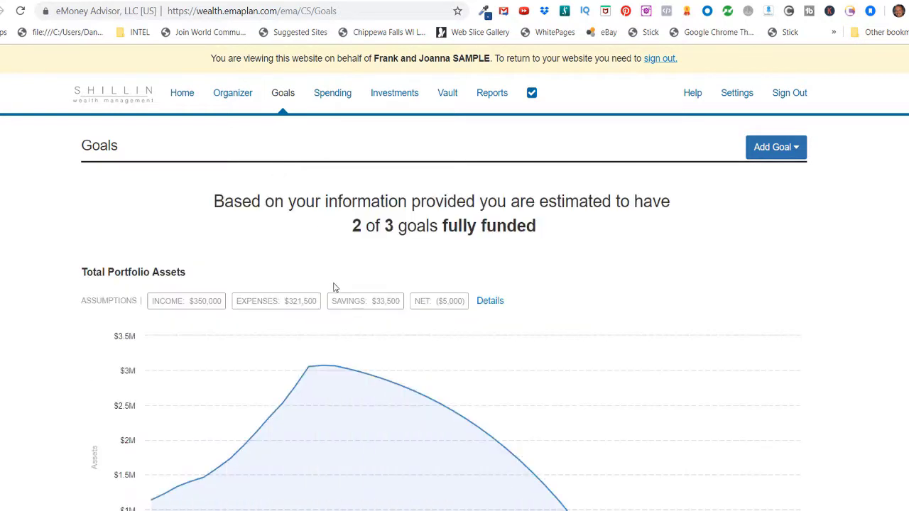
scroll(334, 287, "down", 1)
scroll(335, 287, "down", 2)
scroll(334, 287, "down", 1)
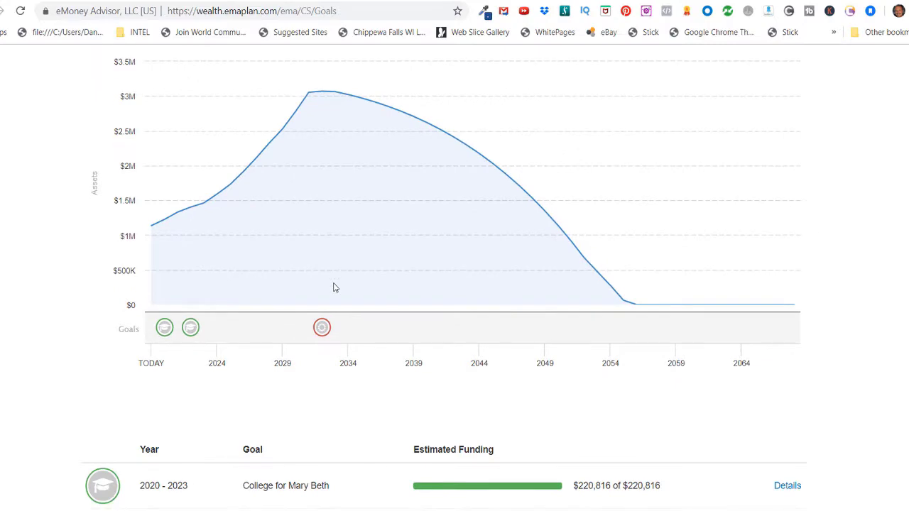
scroll(334, 287, "down", 3)
scroll(334, 287, "up", 3)
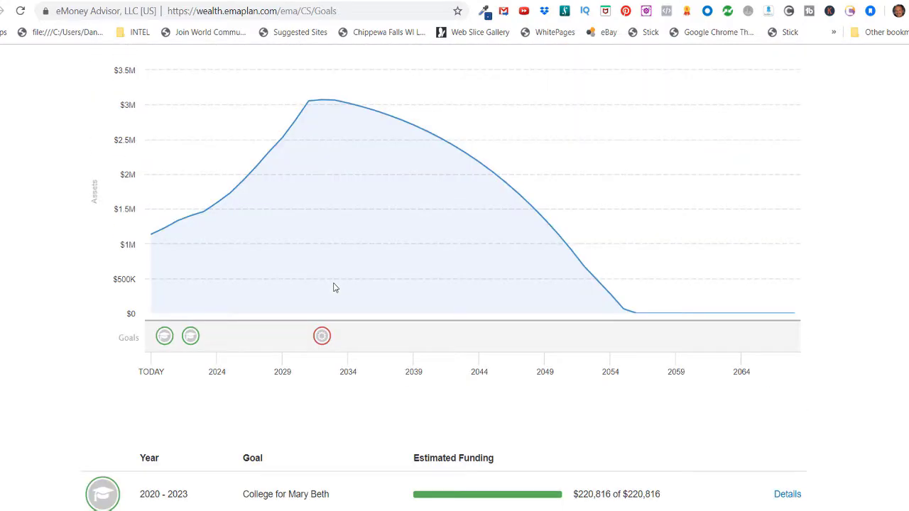
scroll(334, 287, "up", 2)
scroll(334, 286, "up", 1)
Browse the Add Goal type list twice, dismissing it without adding a goal.
left_click(794, 148)
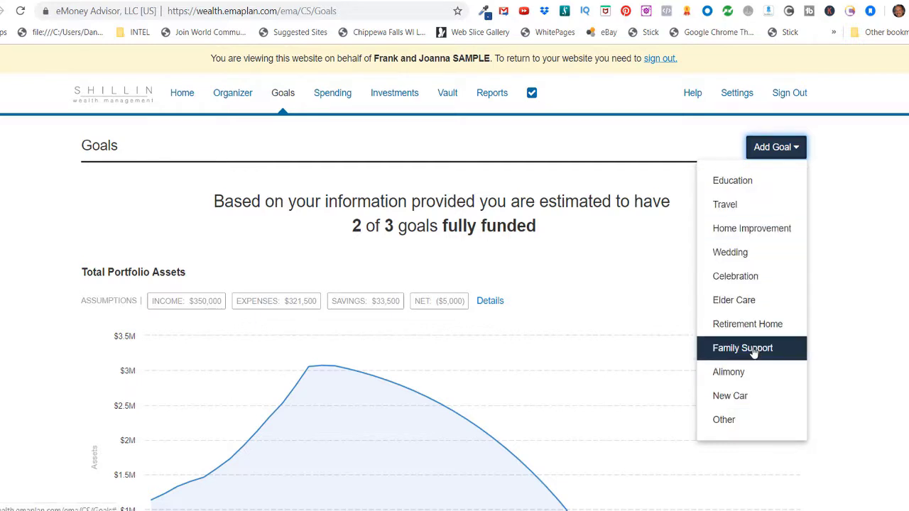
left_click(876, 344)
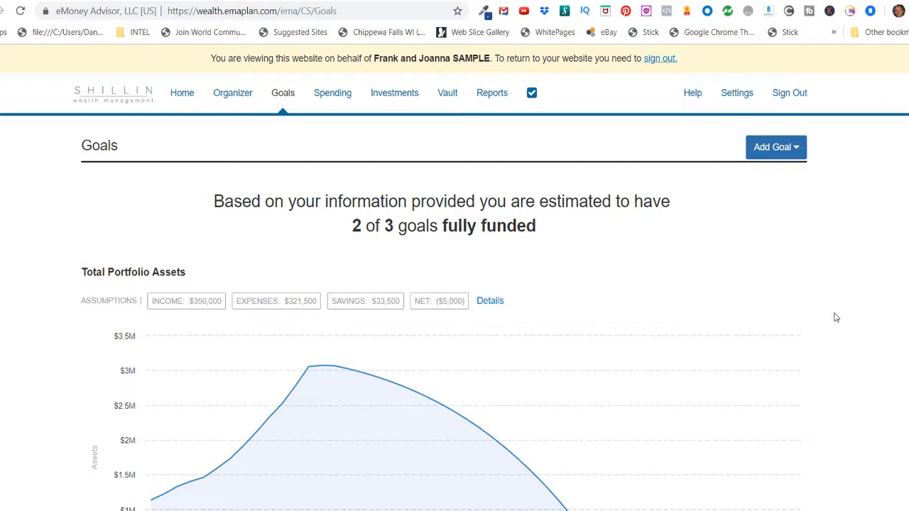
scroll(835, 318, "down", 1)
scroll(835, 317, "up", 1)
left_click(776, 148)
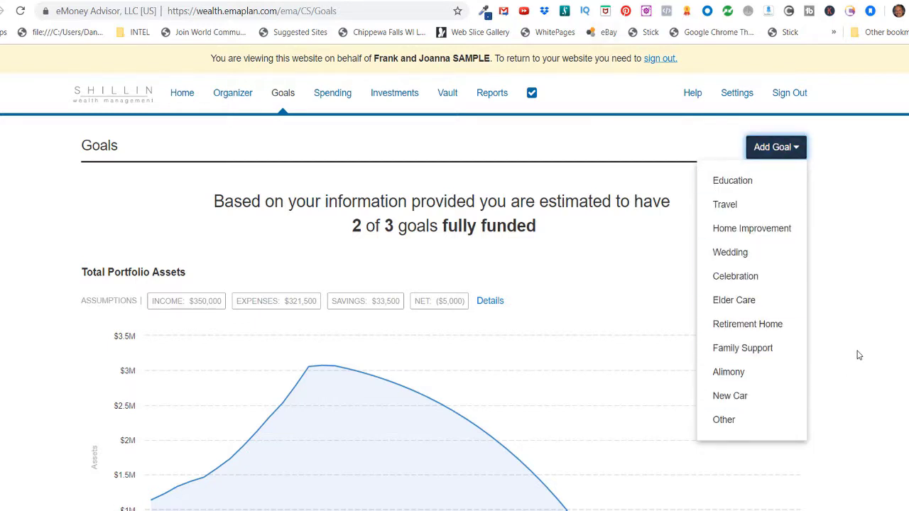
left_click(876, 339)
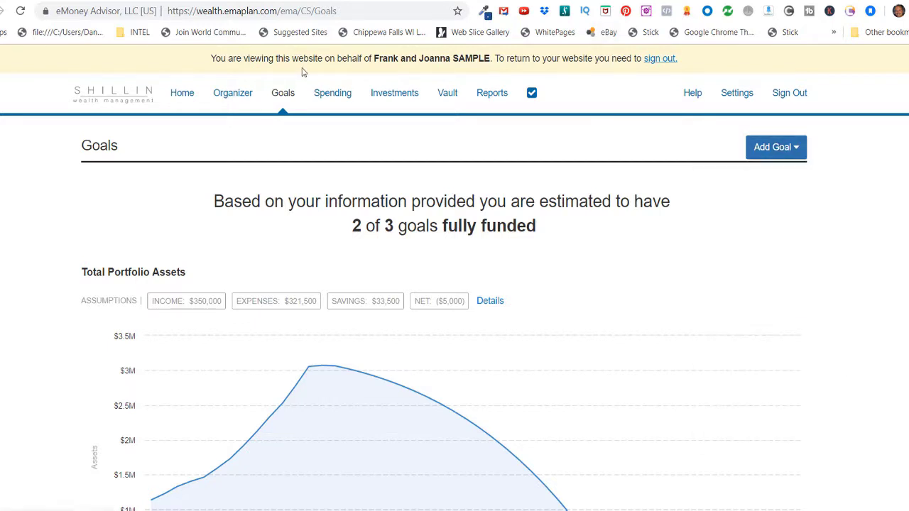
Switch to the Vault, which lists an empty Shared Documents folder.
left_click(454, 100)
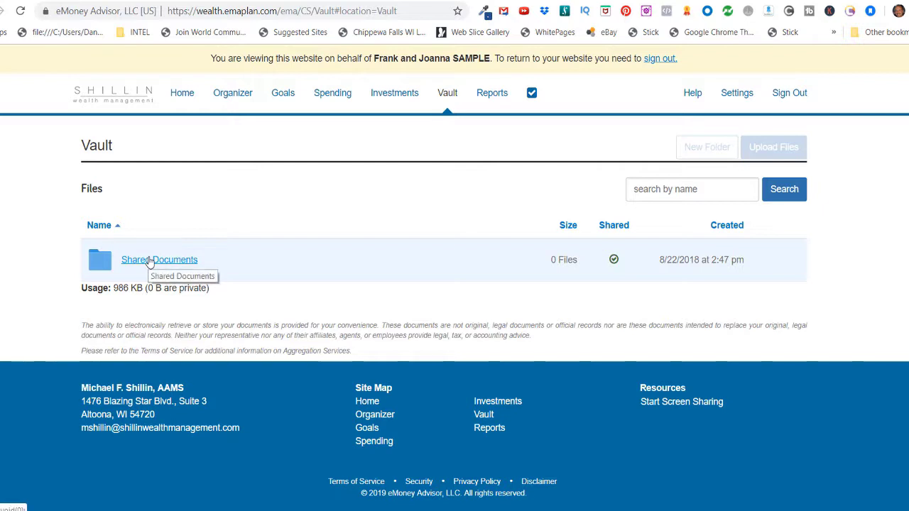
Go to Reports and choose Cash Flow from the report selection list.
left_click(498, 93)
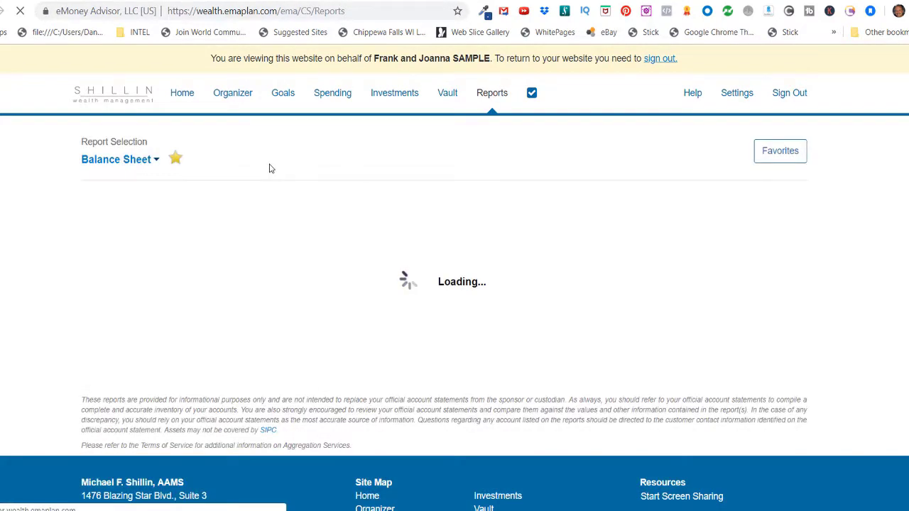
left_click(122, 156)
scroll(178, 284, "down", 1)
scroll(177, 287, "down", 1)
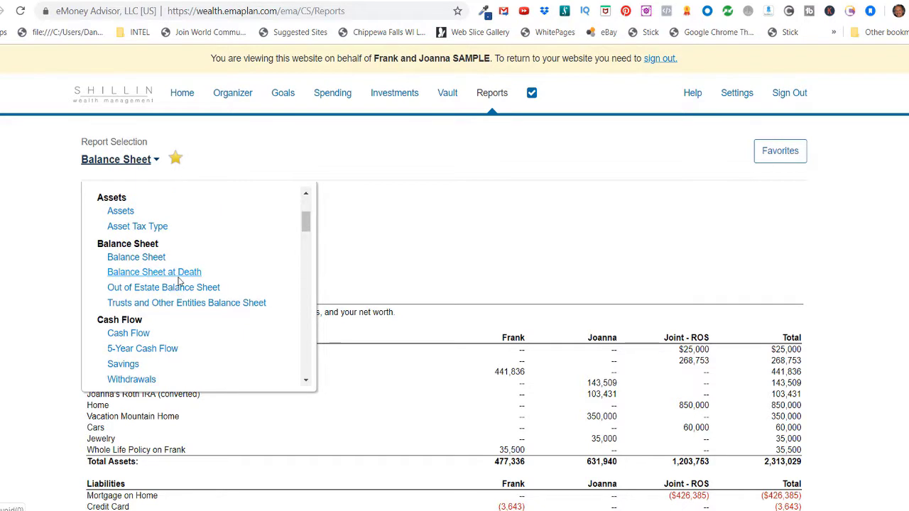
scroll(179, 280, "down", 1)
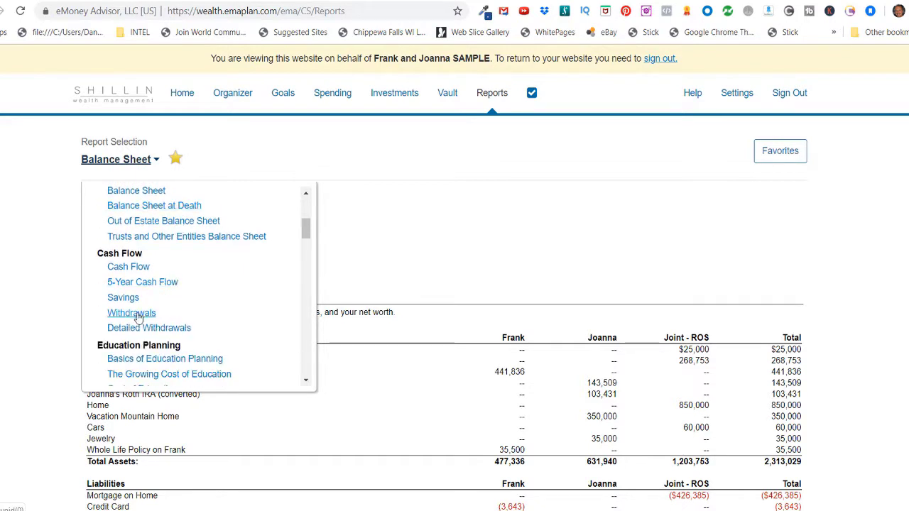
left_click(129, 267)
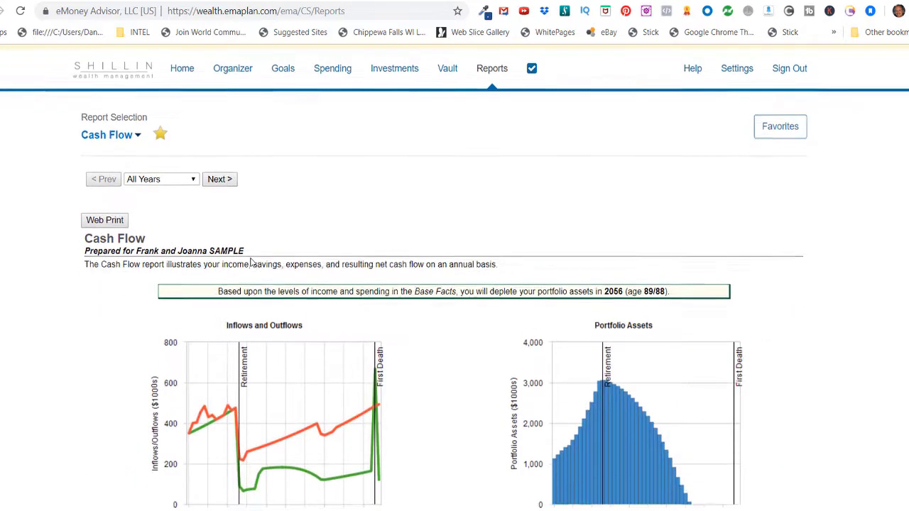
Scroll through the Cash Flow report showing portfolio assets depleted in 2056.
scroll(250, 262, "down", 2)
scroll(250, 263, "down", 2)
scroll(250, 262, "down", 1)
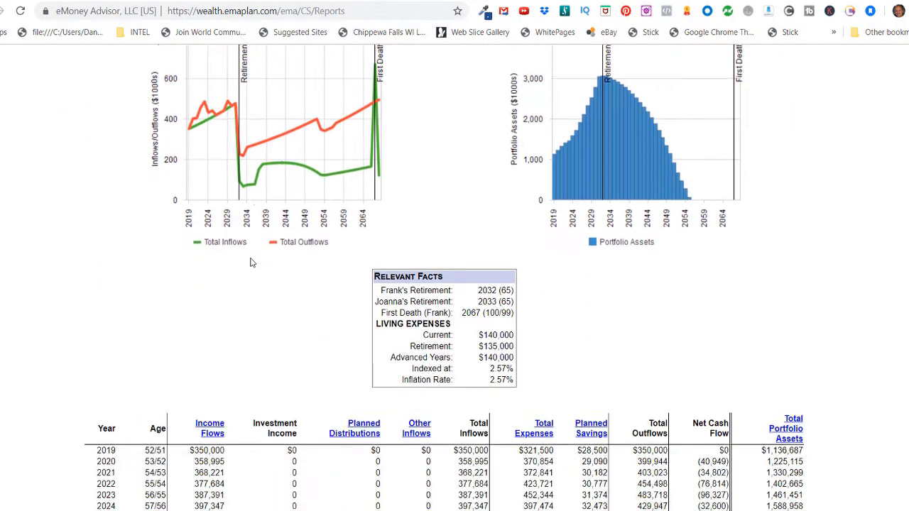
scroll(249, 263, "down", 2)
scroll(250, 262, "down", 1)
scroll(250, 262, "down", 1)
scroll(250, 263, "down", 2)
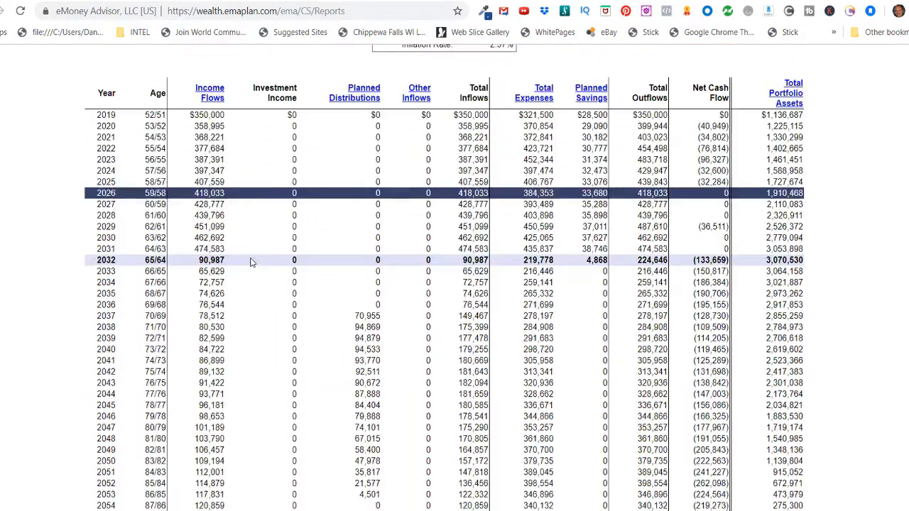
scroll(249, 262, "up", 5)
scroll(250, 263, "up", 3)
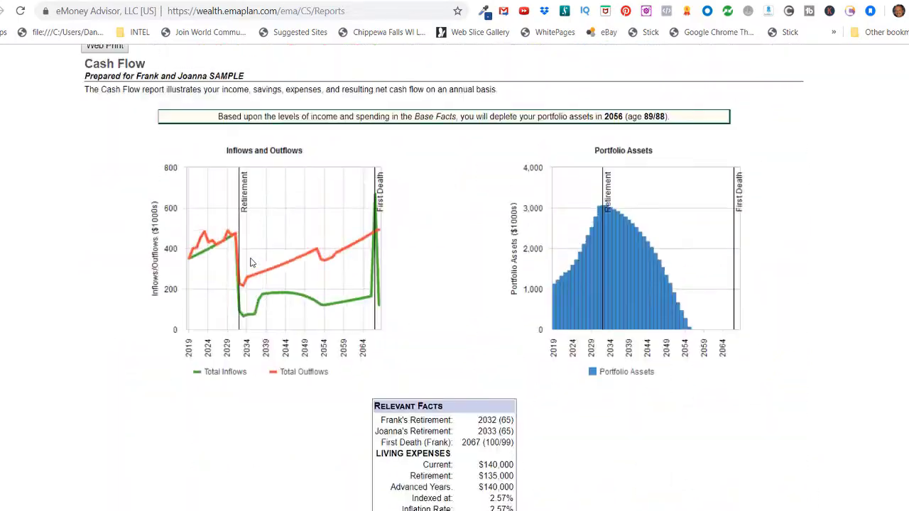
scroll(250, 262, "up", 1)
scroll(122, 124, "up", 2)
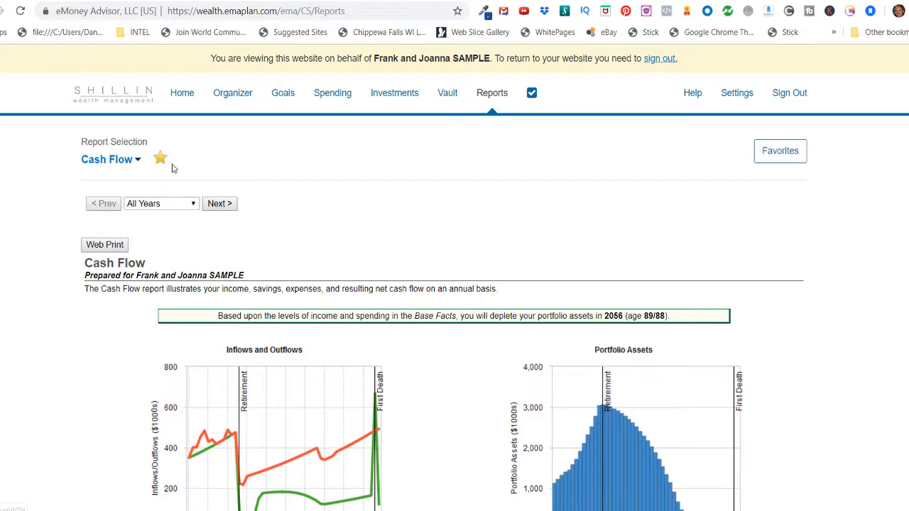
Reopen the report list, scroll through it, and close it without changing reports.
left_click(99, 162)
scroll(139, 275, "down", 3)
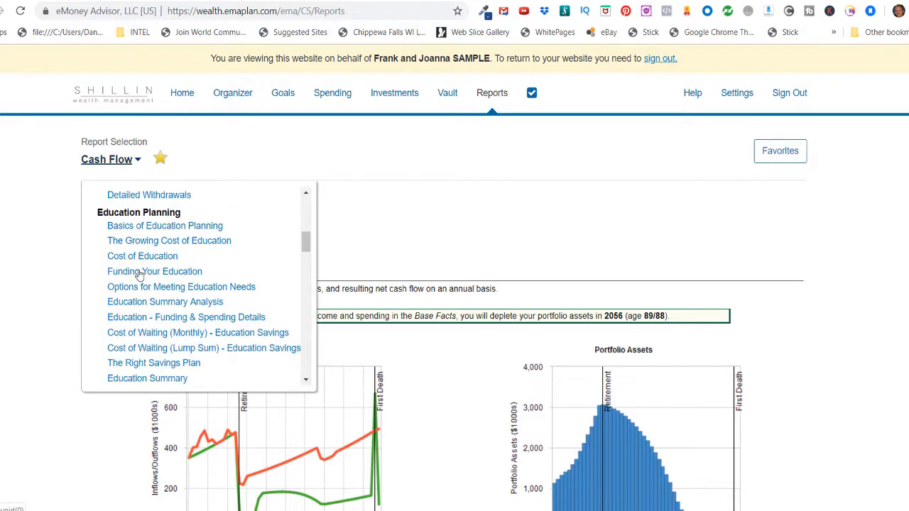
scroll(139, 276, "down", 2)
scroll(128, 272, "down", 2)
scroll(114, 271, "down", 2)
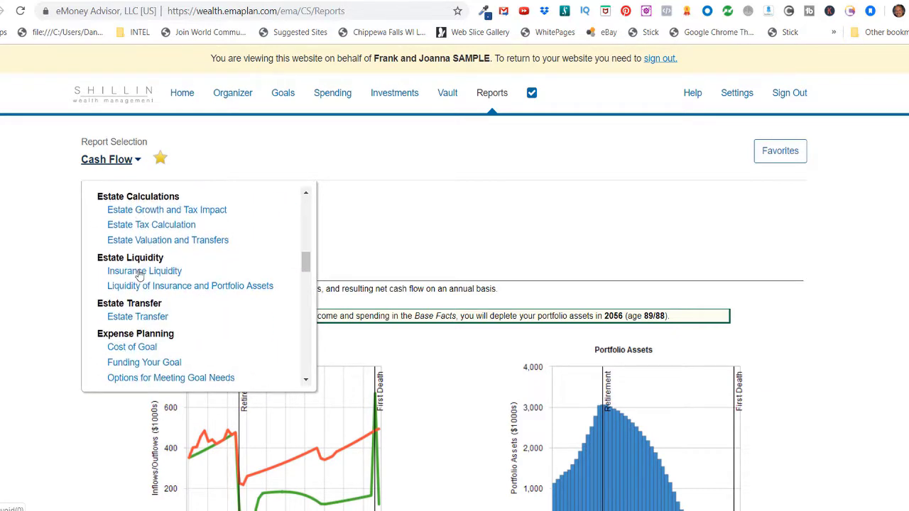
scroll(128, 268, "down", 2)
scroll(135, 264, "down", 3)
scroll(178, 261, "down", 3)
scroll(233, 260, "down", 1)
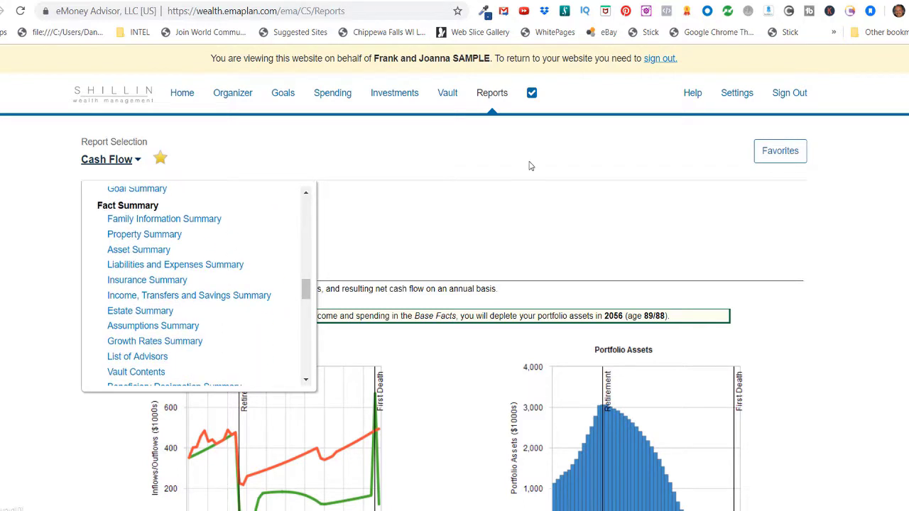
left_click(511, 139)
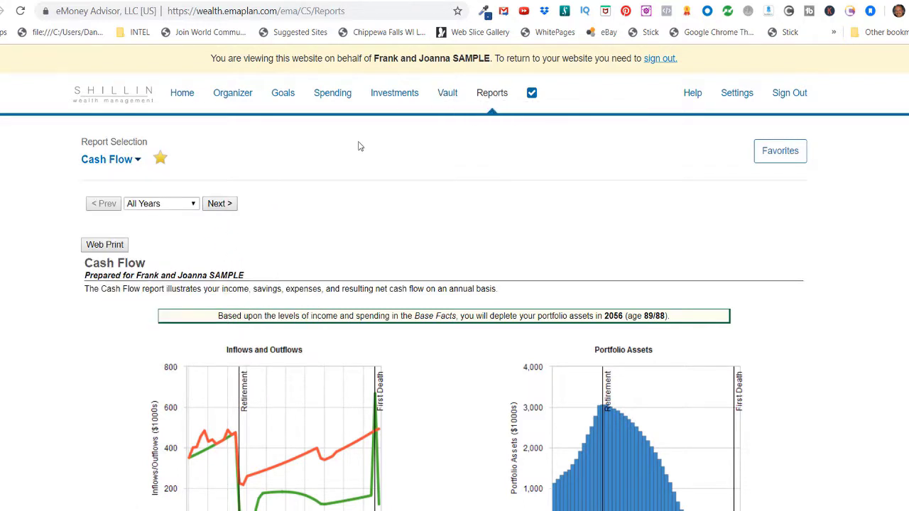
Return to the Home dashboard and scroll briefly through accounts, net worth and investments.
left_click(182, 93)
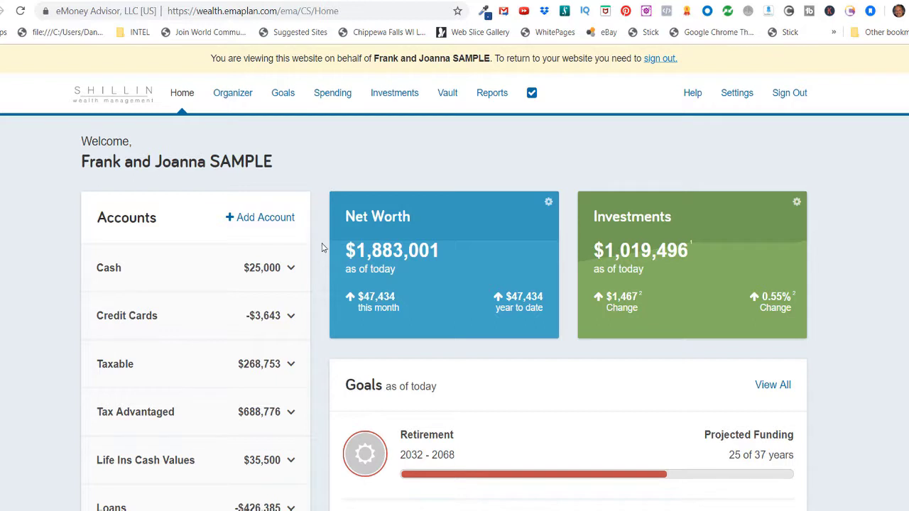
scroll(321, 248, "down", 1)
scroll(321, 247, "up", 1)
Review the password and two-factor Security options, then return to Privacy showing advisor spending permission None.
left_click(744, 94)
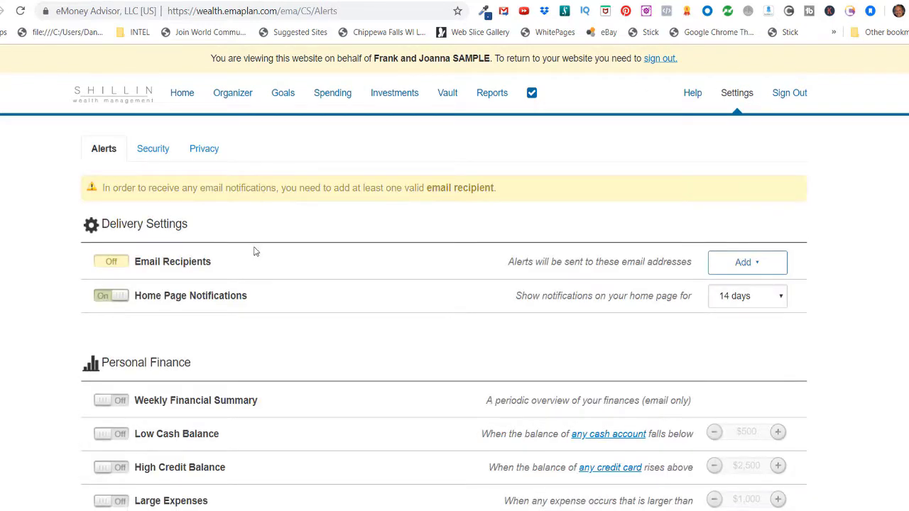
left_click(200, 147)
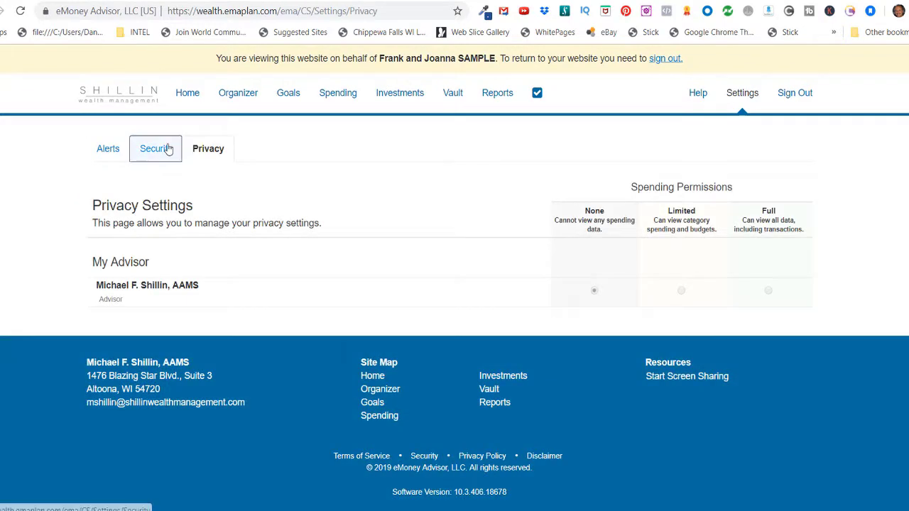
left_click(168, 148)
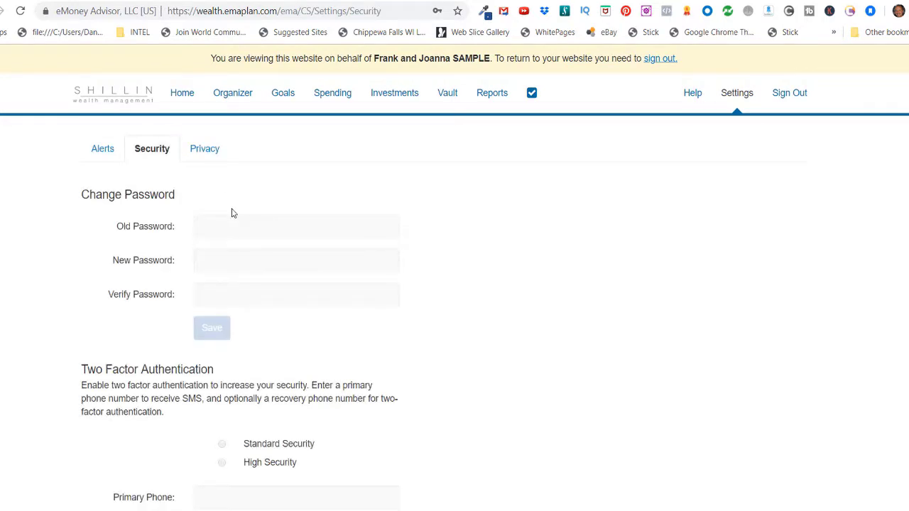
scroll(231, 213, "down", 1)
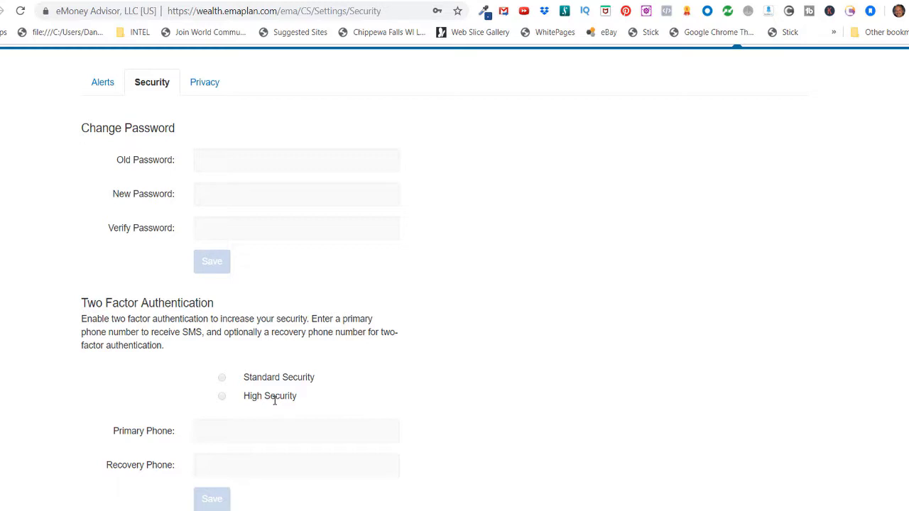
scroll(274, 401, "down", 1)
scroll(276, 406, "up", 2)
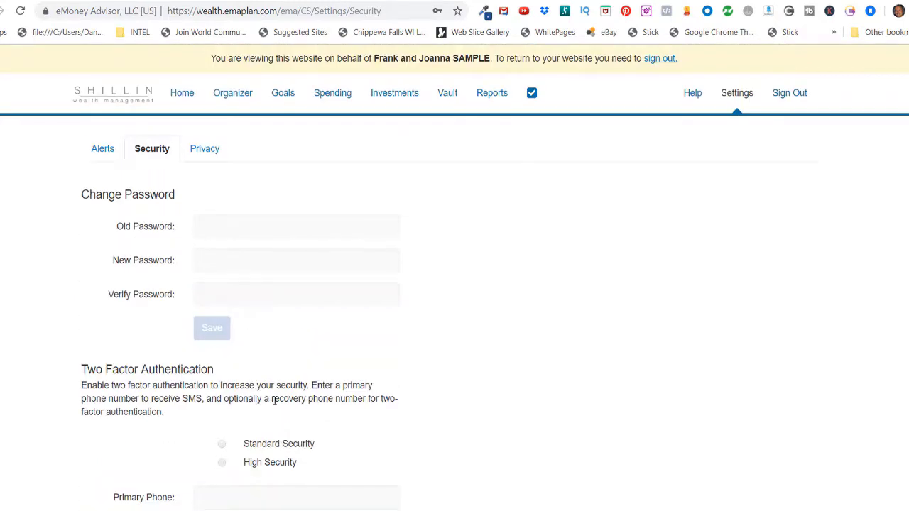
left_click(213, 154)
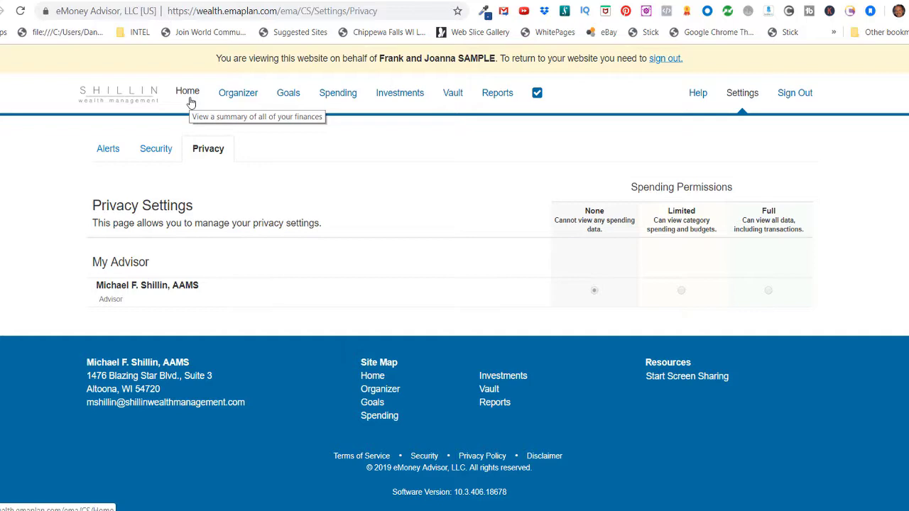
Go to Home and scroll through the accounts, net worth, investments and goals cards.
left_click(188, 94)
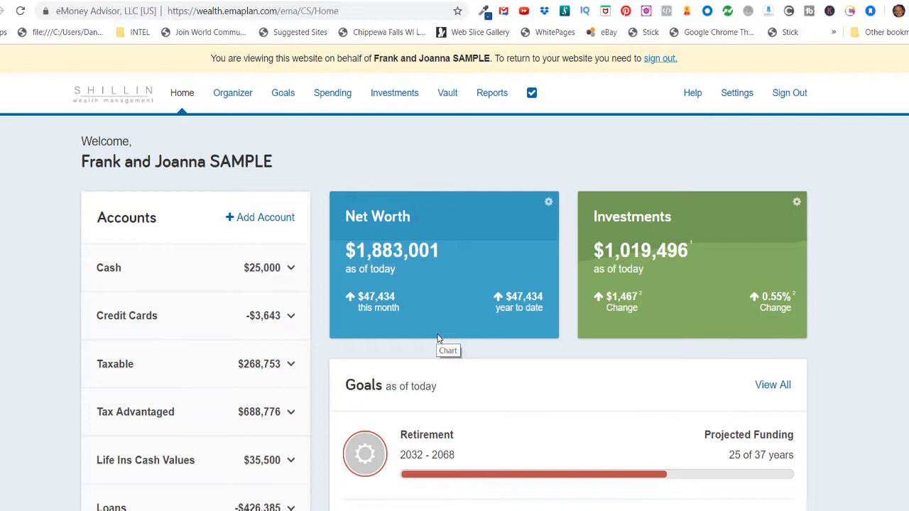
scroll(438, 338, "down", 2)
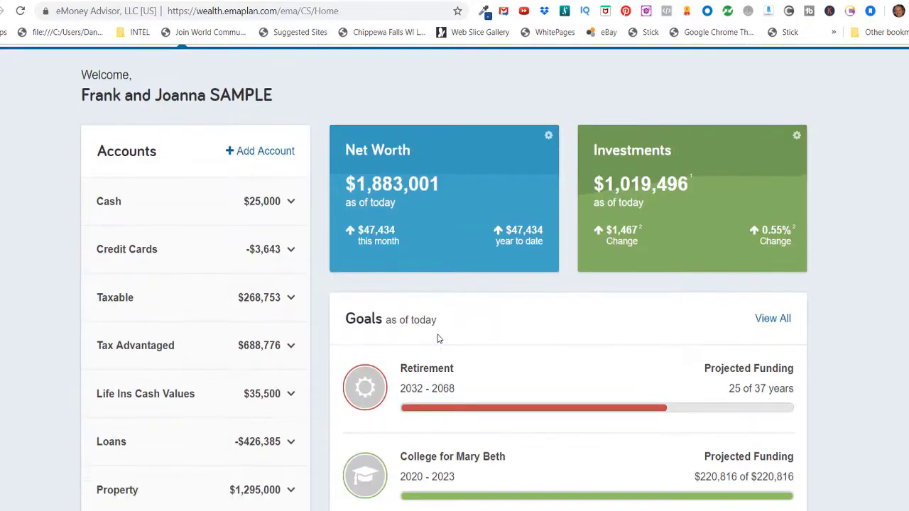
scroll(438, 338, "down", 1)
scroll(438, 338, "down", 1)
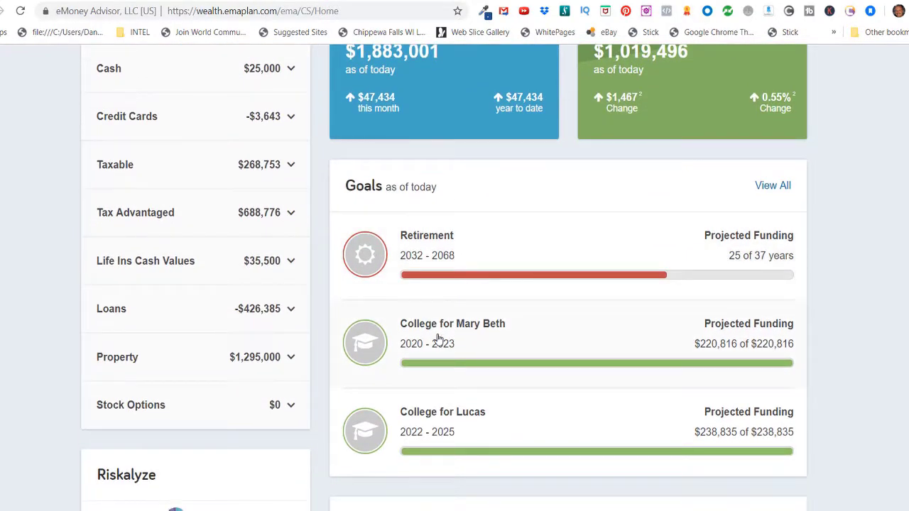
scroll(438, 338, "down", 2)
scroll(438, 339, "down", 1)
scroll(438, 339, "down", 1)
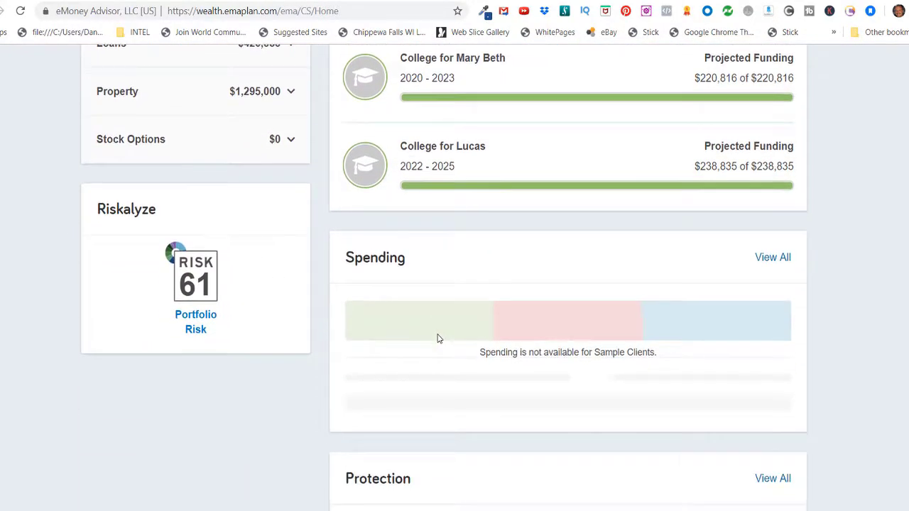
scroll(438, 339, "up", 5)
scroll(438, 338, "up", 3)
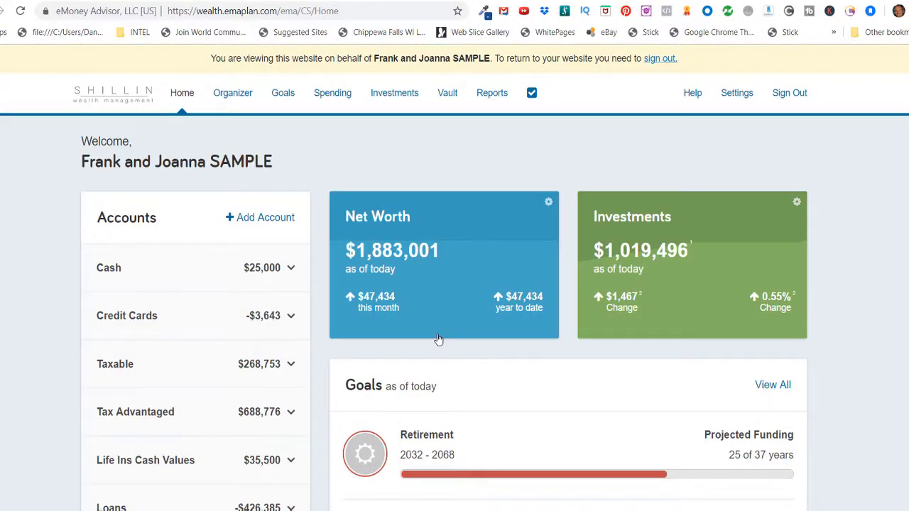